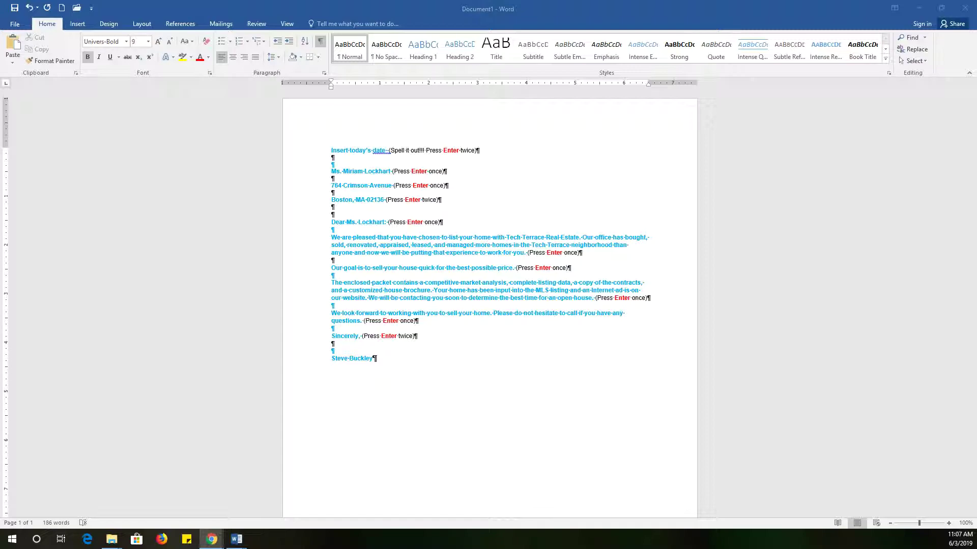
- Replace the Insert today's date placeholder with 6.3.2019 using the AutoComplete suggestion
{"action": "key", "text": "super+d"}
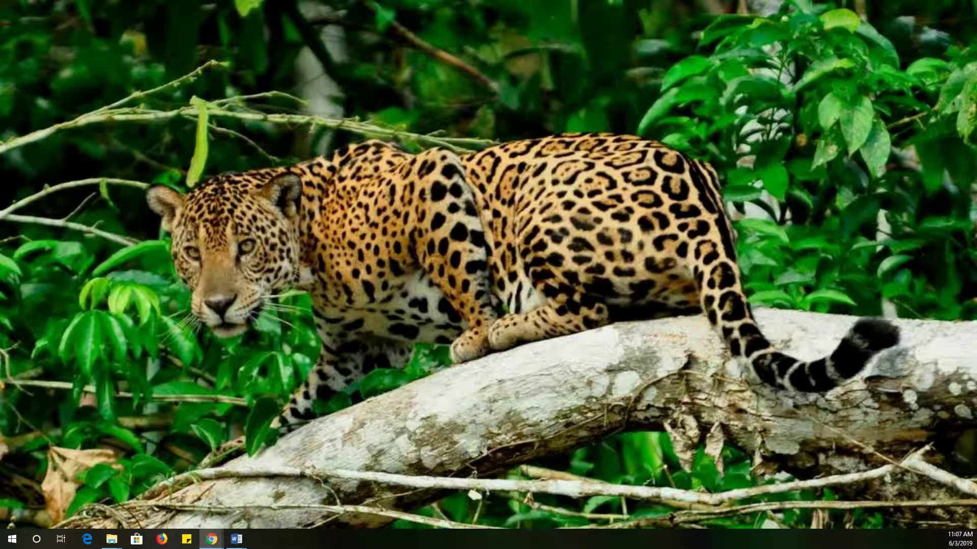
{"action": "key", "text": "super+d"}
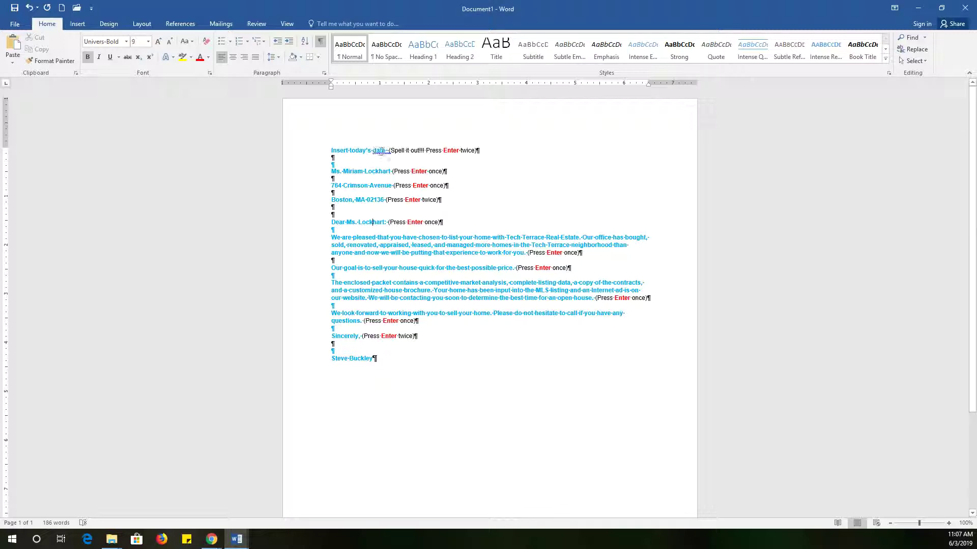
{"action": "left_click_drag", "start_coordinate": [385, 151], "coordinate": [331, 151]}
{"action": "type", "text": "6.3."}
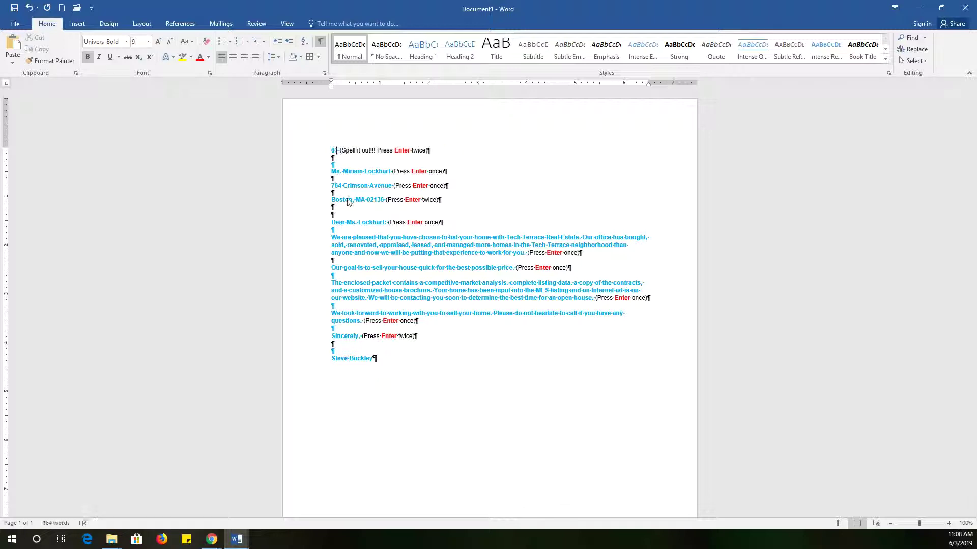
{"action": "key", "text": "Return"}
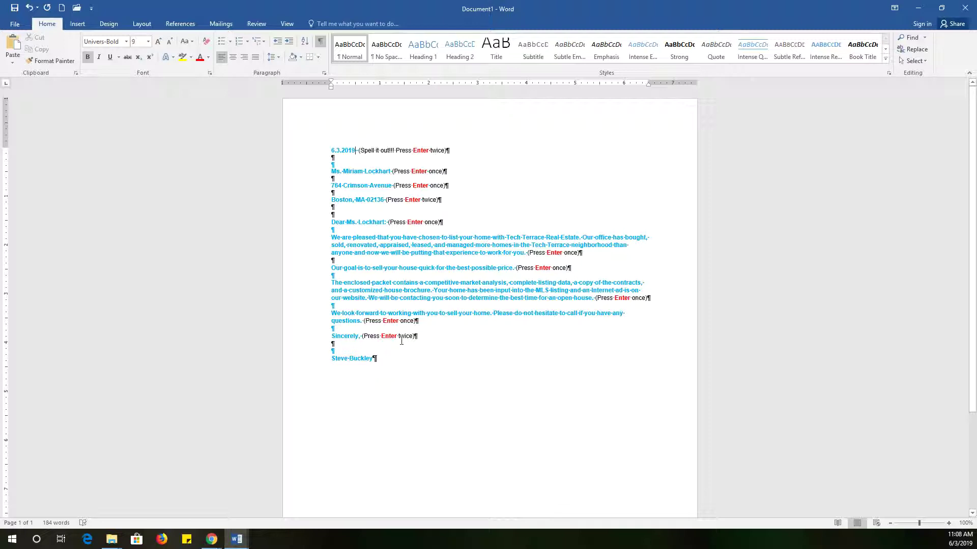
- Open the Save As page showing recent folders under This PC
{"action": "left_click", "coordinate": [12, 24]}
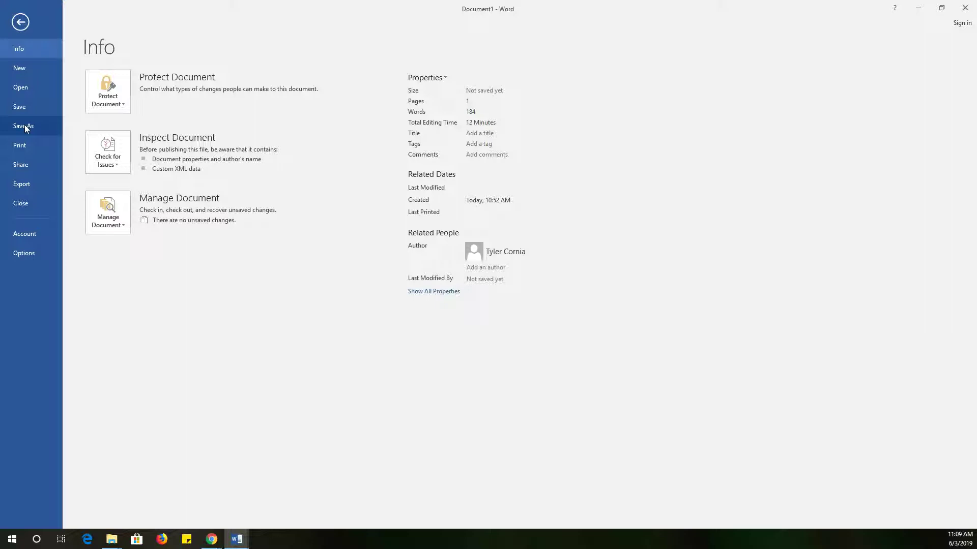
{"action": "left_click", "coordinate": [25, 128]}
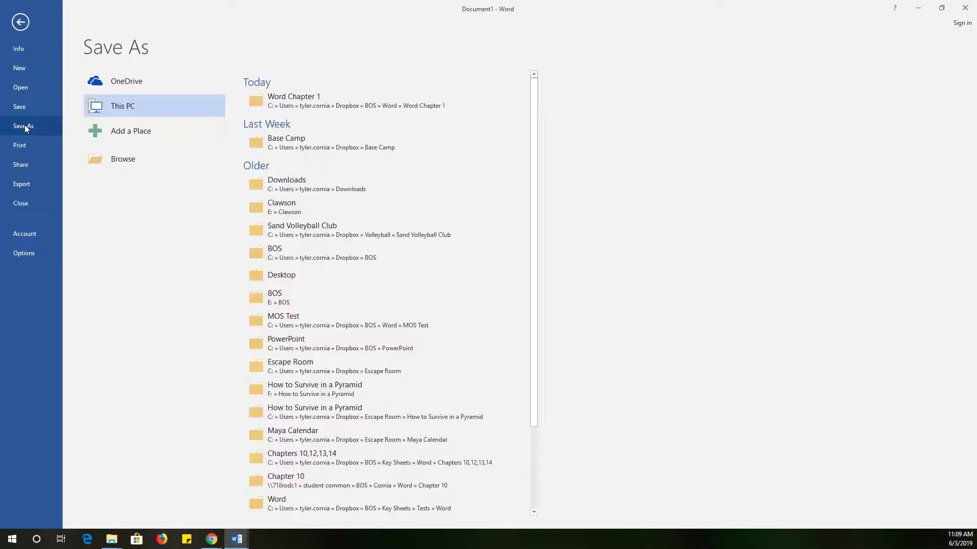
- Choose the Word Chapter 1 folder, name the file Tech Terrace, and view the format list
{"action": "left_click", "coordinate": [303, 102]}
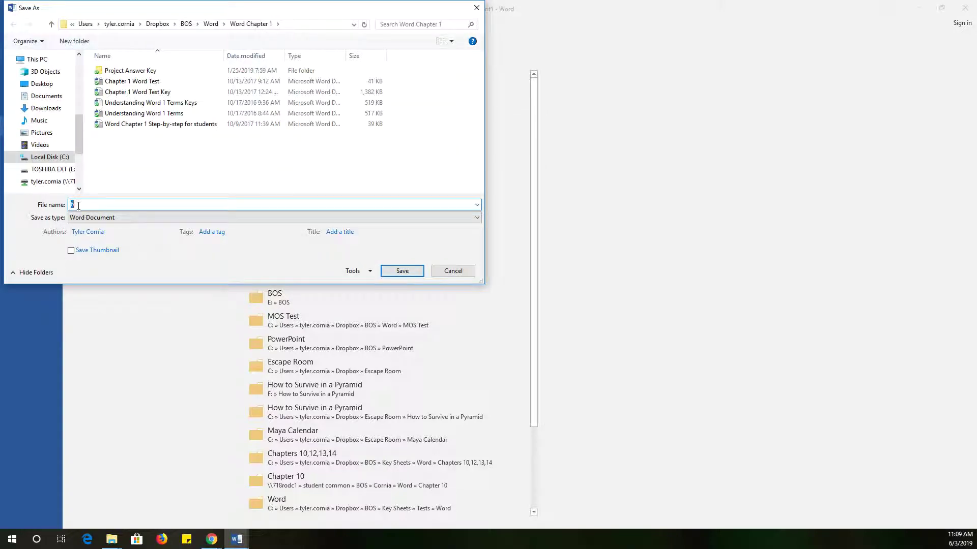
{"action": "type", "text": "Tech"}
{"action": "type", "text": " Ta"}
{"action": "type", "text": "errace"}
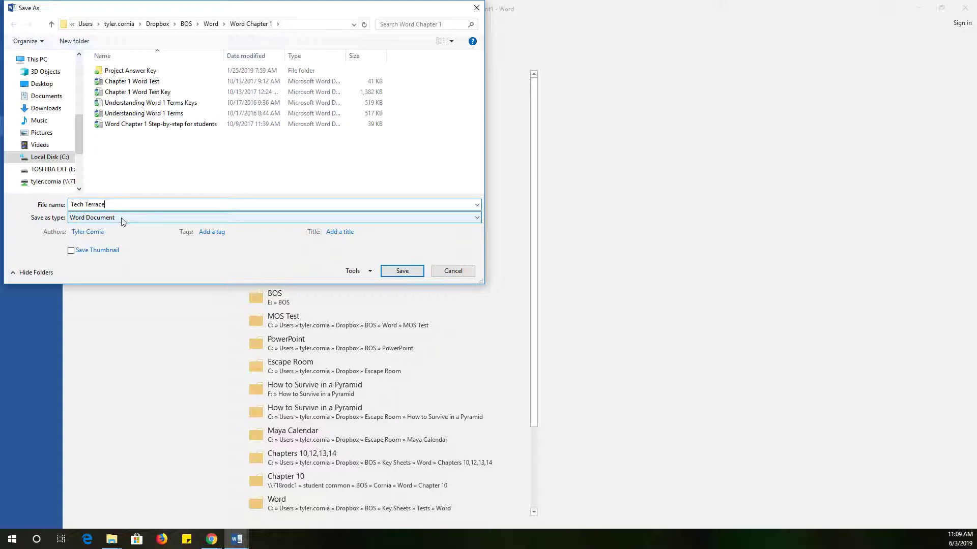
{"action": "left_click", "coordinate": [477, 218]}
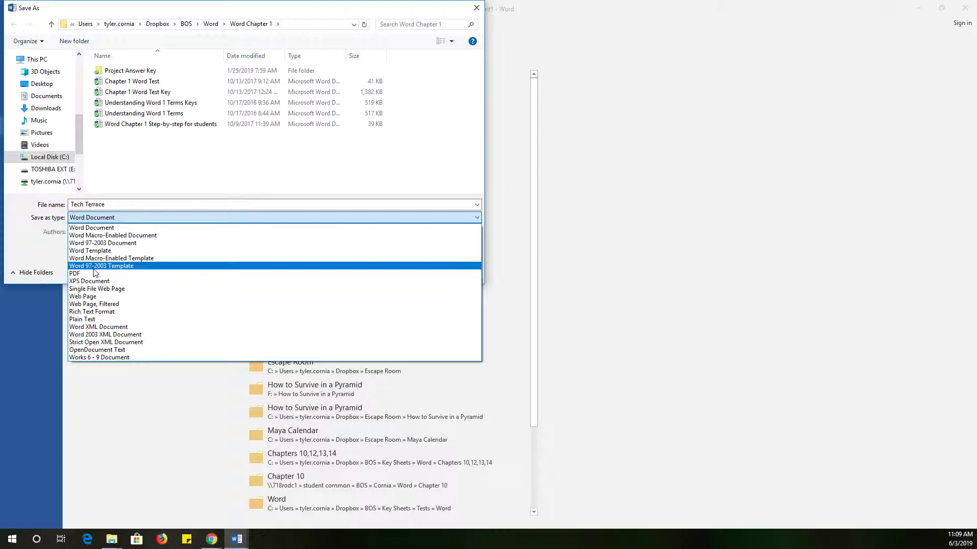
- Save the letter as 'Tech Terrace 97-2003' in Word 97-2003 Document format
{"action": "left_click", "coordinate": [114, 244]}
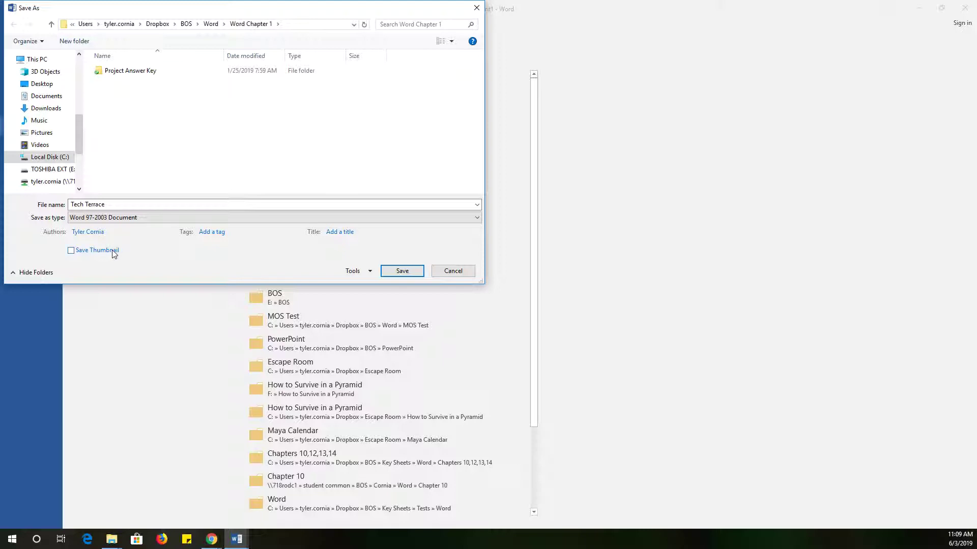
{"action": "left_click", "coordinate": [114, 206]}
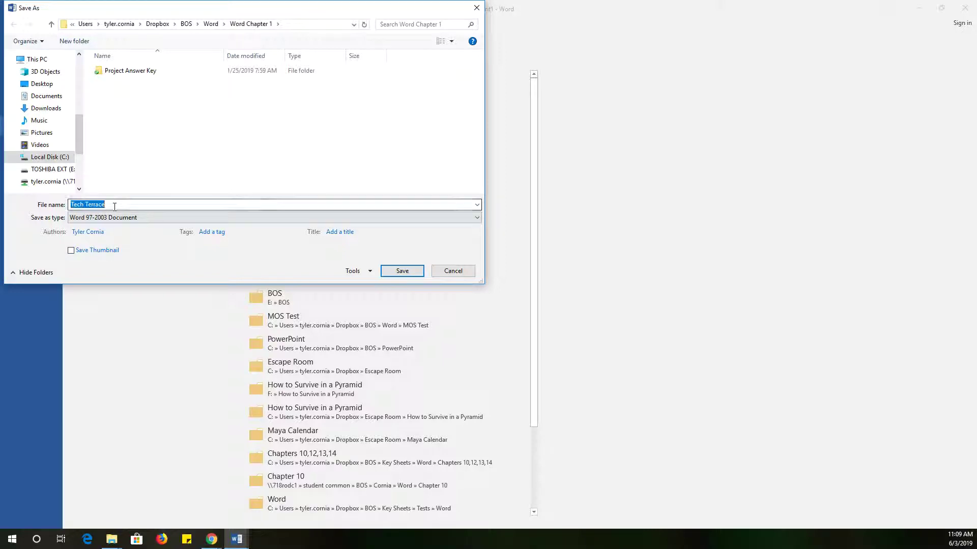
{"action": "left_click", "coordinate": [114, 207]}
{"action": "type", "text": "97-2003"}
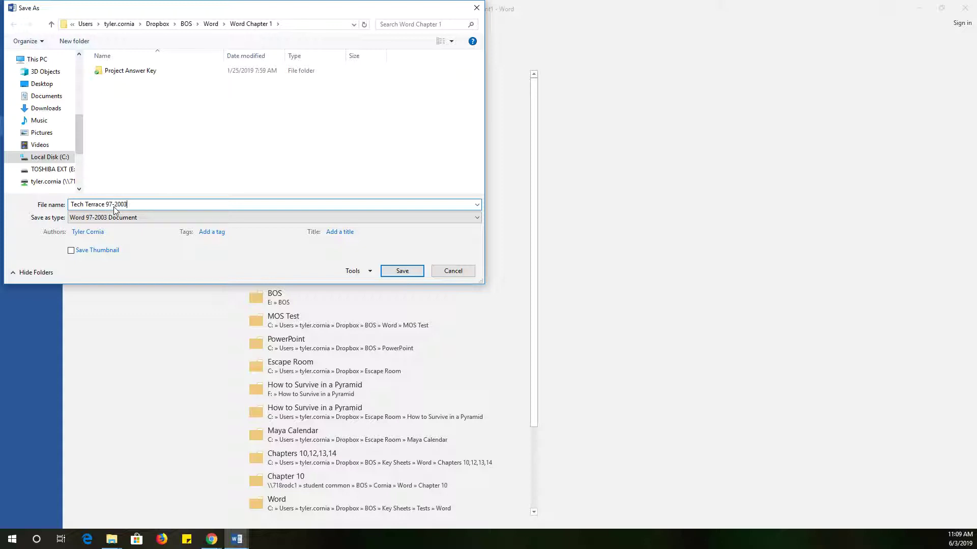
{"action": "left_click", "coordinate": [401, 270]}
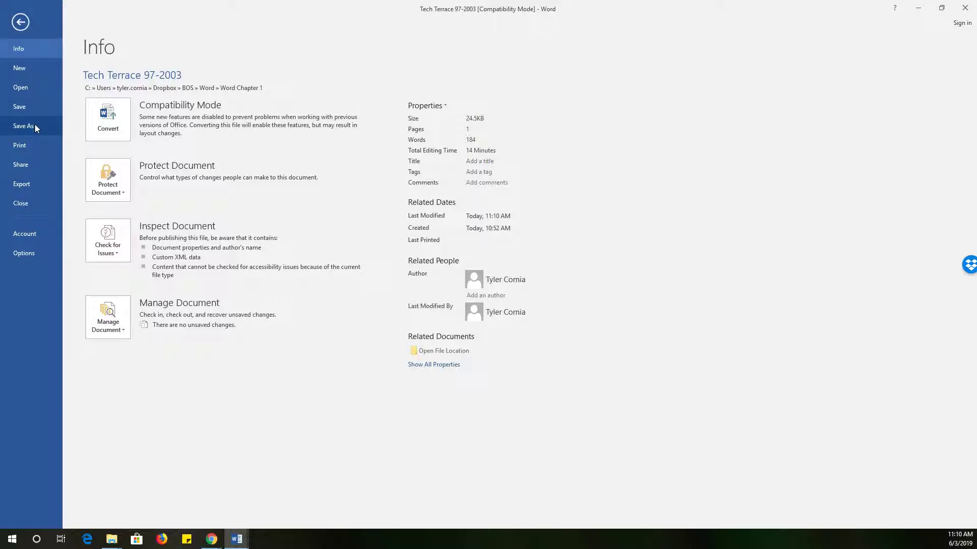
- Reopen the Save As dialog for Word Chapter 1, keep the 97-2003 format, then cancel
{"action": "left_click", "coordinate": [34, 128]}
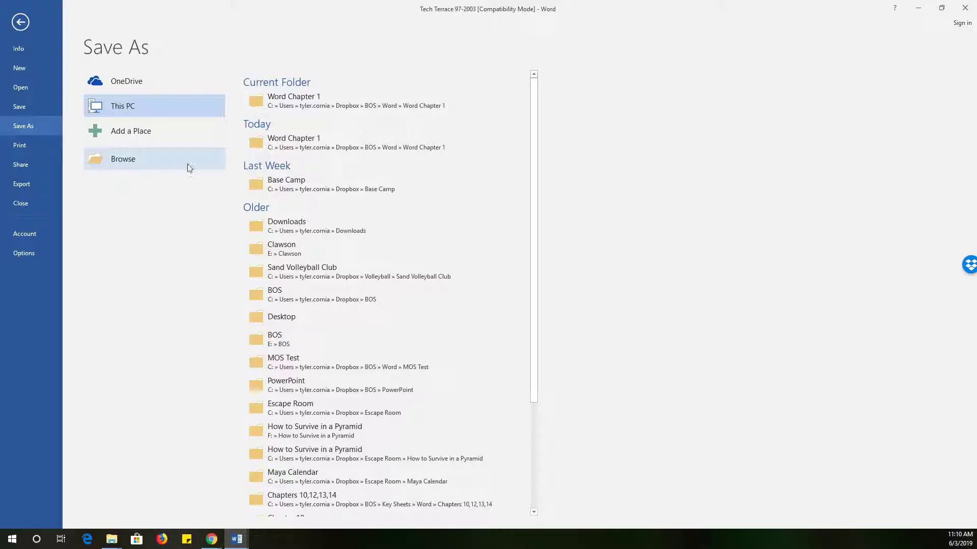
{"action": "left_click", "coordinate": [298, 104]}
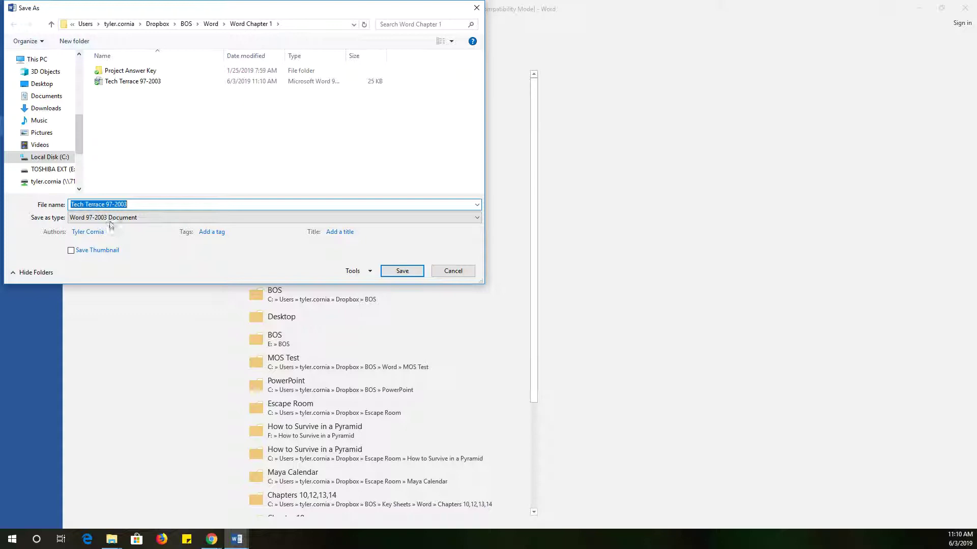
{"action": "left_click", "coordinate": [111, 224]}
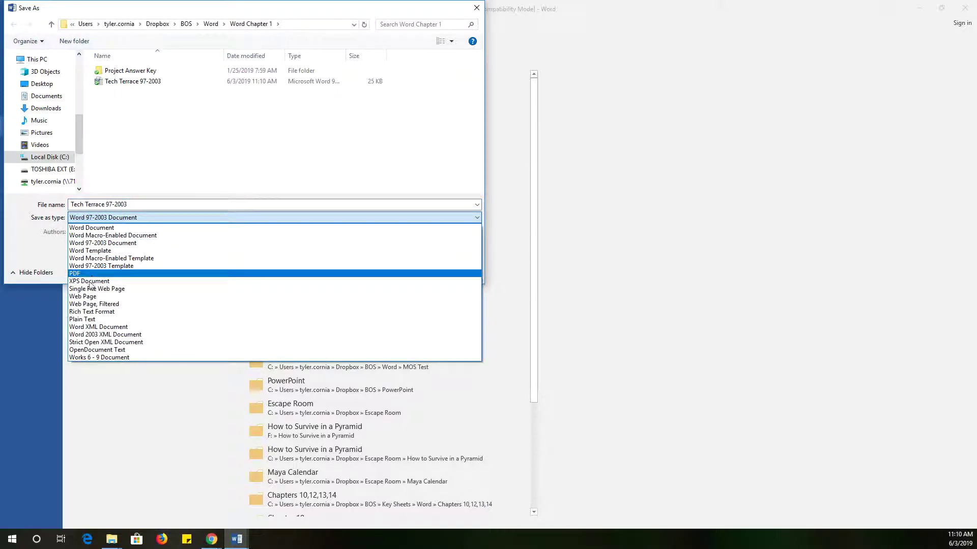
{"action": "left_click", "coordinate": [192, 162]}
{"action": "left_click", "coordinate": [476, 7]}
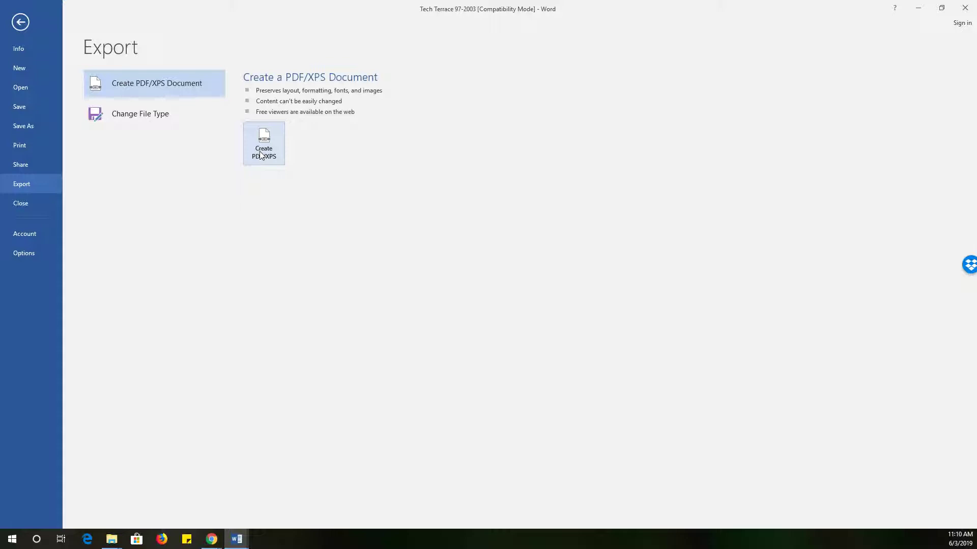
- Create a PDF of the letter named Tech Terrace3 and publish it
{"action": "left_click", "coordinate": [261, 155]}
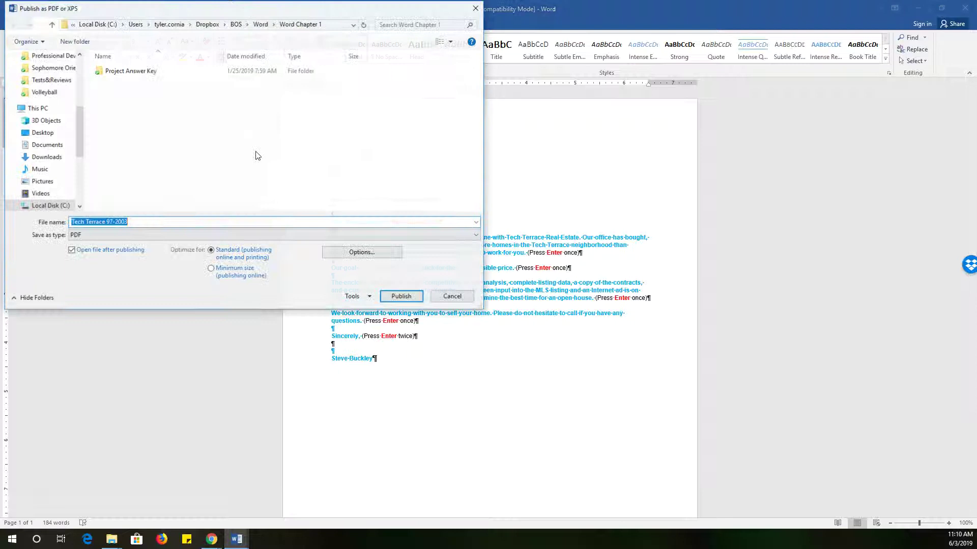
{"action": "left_click", "coordinate": [158, 223]}
{"action": "key", "text": "BackSpace"}
{"action": "key", "text": "BackSpace"}
{"action": "key", "text": "BackSpace"}
{"action": "key", "text": "BackSpace"}
{"action": "key", "text": "BackSpace"}
{"action": "key", "text": "BackSpace"}
{"action": "key", "text": "BackSpace"}
{"action": "key", "text": "BackSpace"}
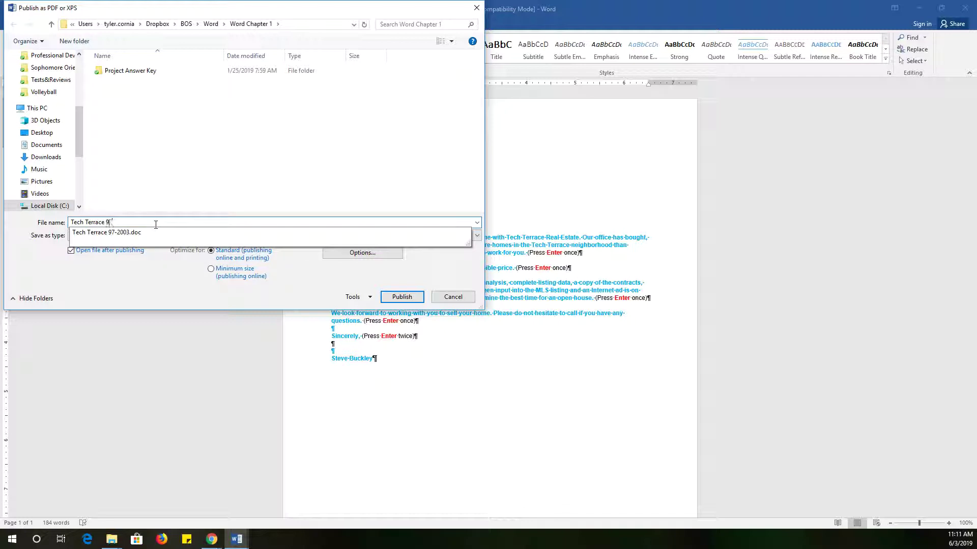
{"action": "type", "text": "3"}
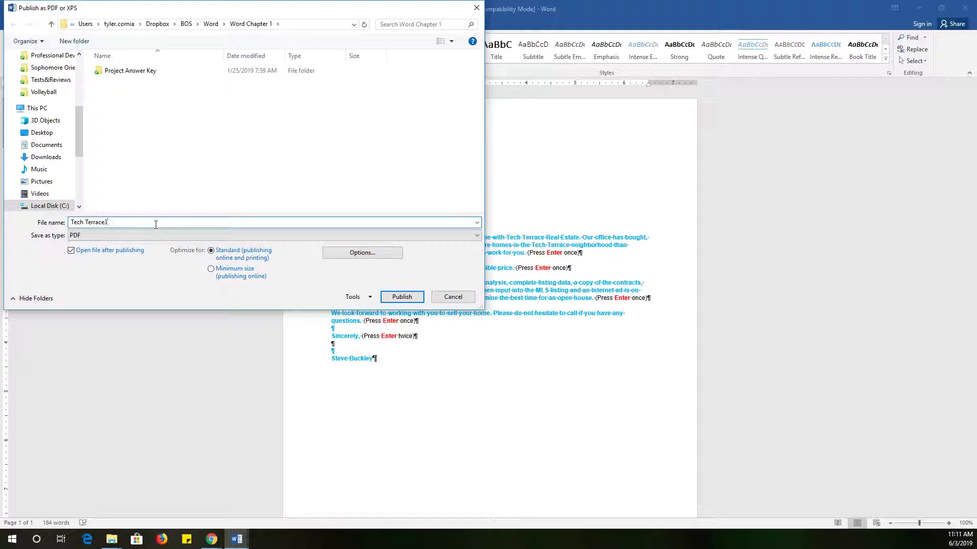
{"action": "left_click", "coordinate": [395, 300]}
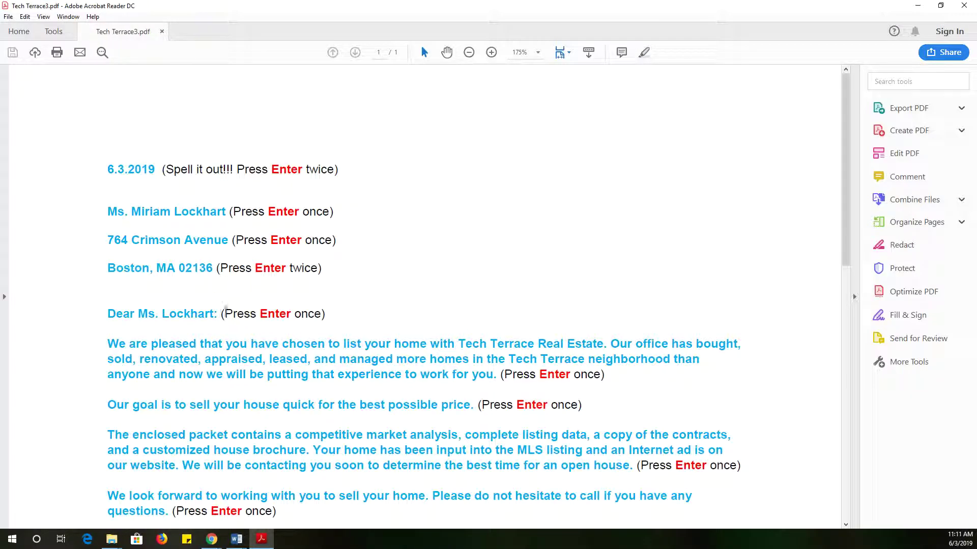
- Scroll through Tech Terrace3.pdf in Acrobat Reader, then close the viewer
{"action": "scroll", "coordinate": [214, 285], "scroll_direction": "down", "scroll_amount": 4}
{"action": "scroll", "coordinate": [463, 384], "scroll_direction": "down", "scroll_amount": 2}
{"action": "scroll", "coordinate": [462, 382], "scroll_direction": "up", "scroll_amount": 6}
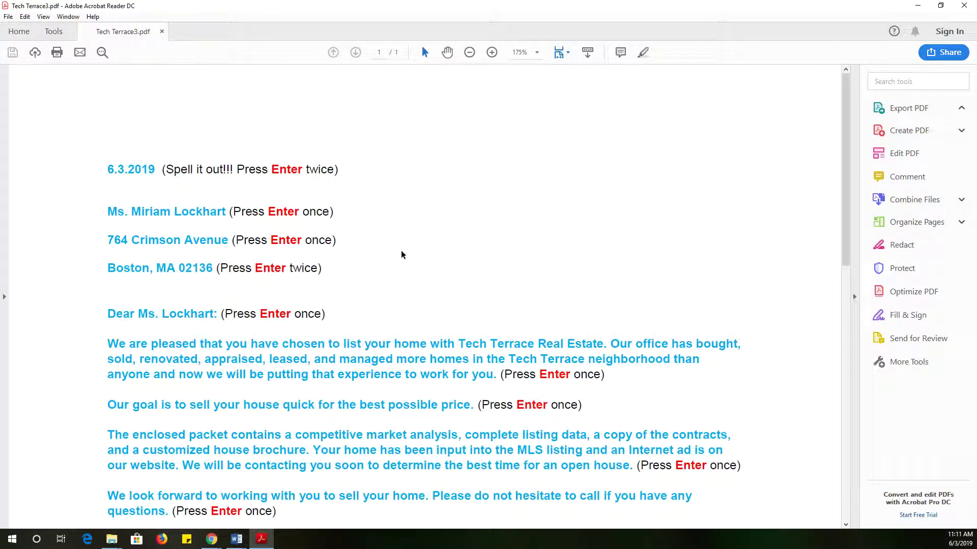
{"action": "left_click", "coordinate": [965, 5]}
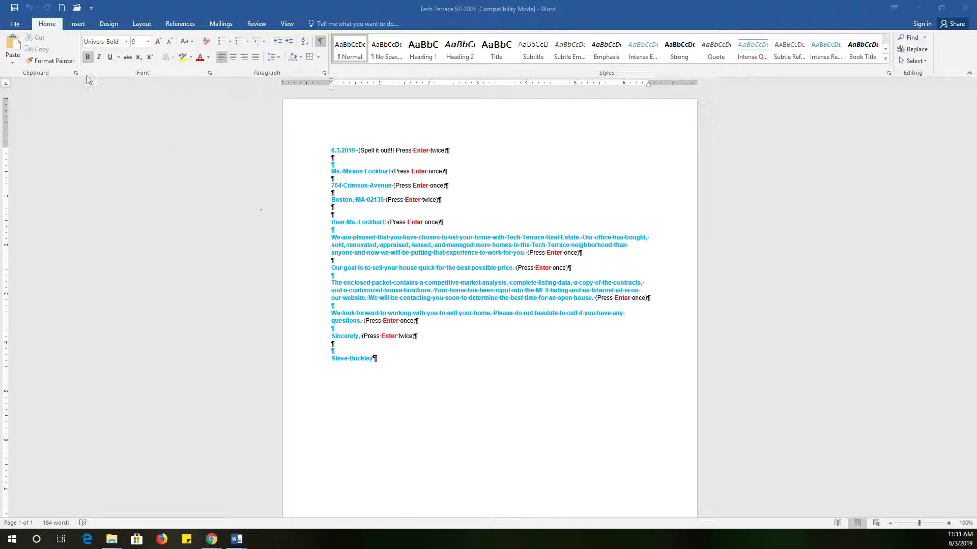
- Open the New templates page and search online templates for 'certification'
{"action": "left_click", "coordinate": [15, 26]}
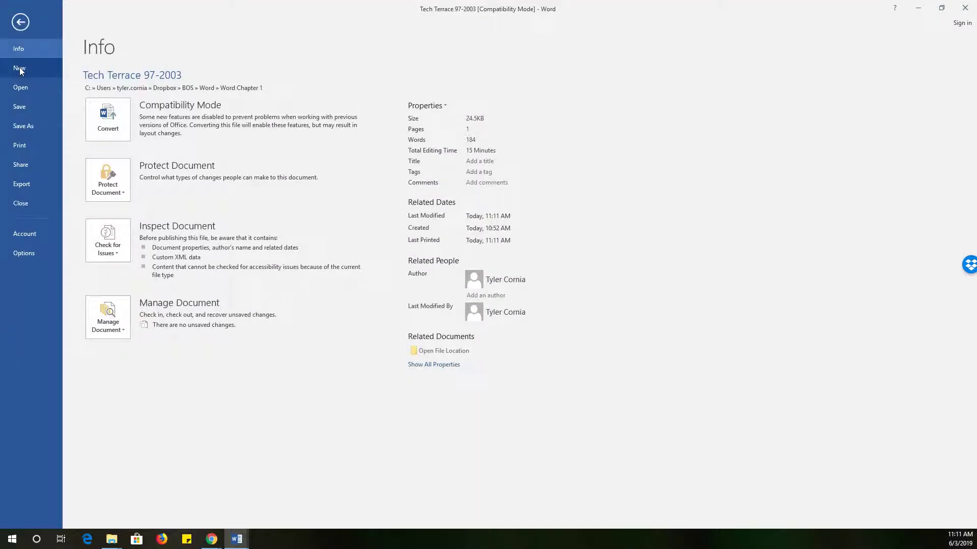
{"action": "left_click", "coordinate": [20, 26]}
{"action": "left_click", "coordinate": [14, 25]}
{"action": "left_click", "coordinate": [25, 66]}
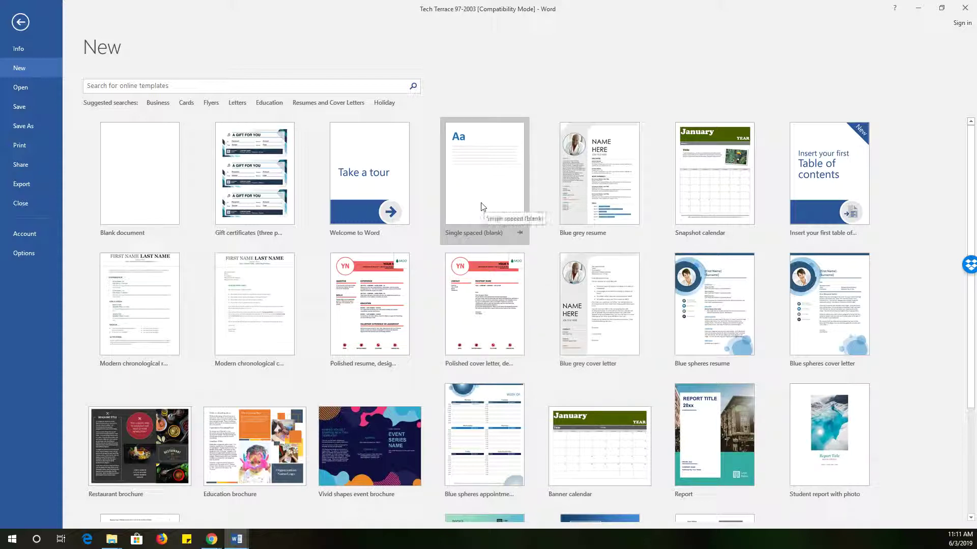
{"action": "left_click", "coordinate": [170, 88]}
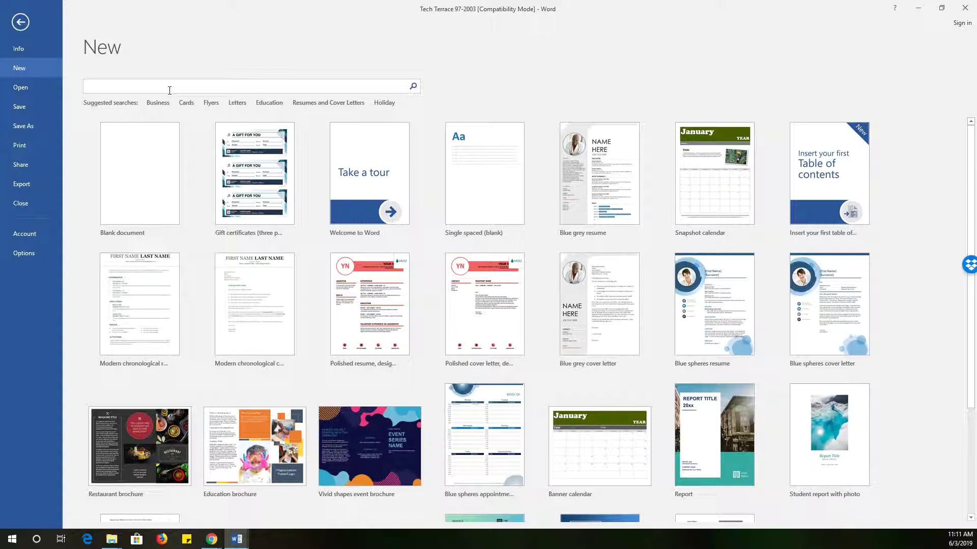
{"action": "type", "text": "certification"}
{"action": "left_click", "coordinate": [413, 87]}
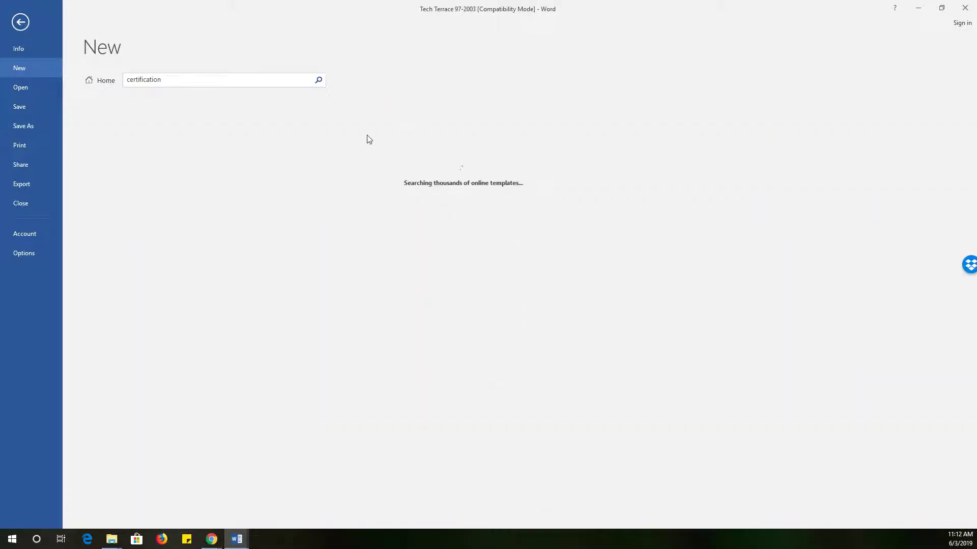
- Search online templates for 'invitation', then return to the featured templates
{"action": "left_click_drag", "start_coordinate": [168, 82], "coordinate": [111, 81]}
{"action": "key", "text": "BackSpace"}
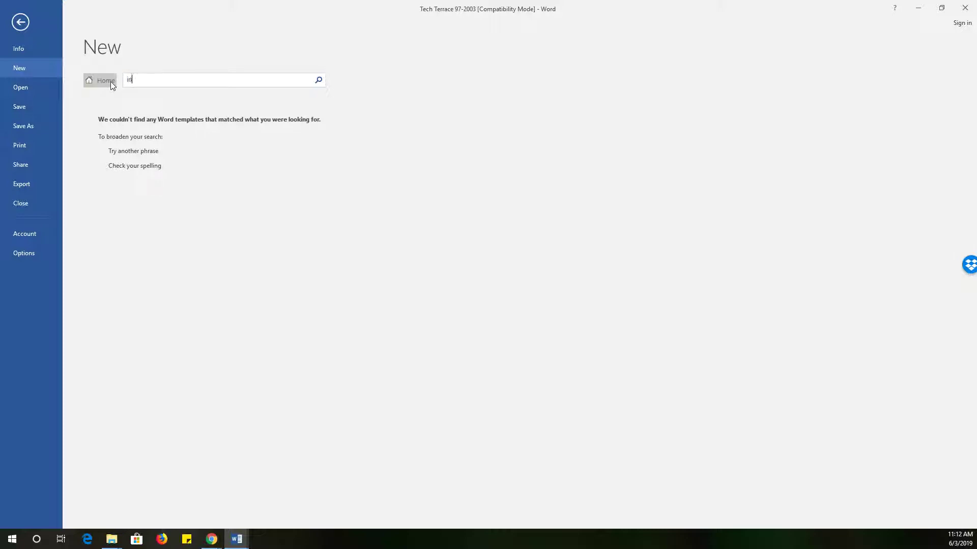
{"action": "type", "text": "invitation"}
{"action": "key", "text": "Return"}
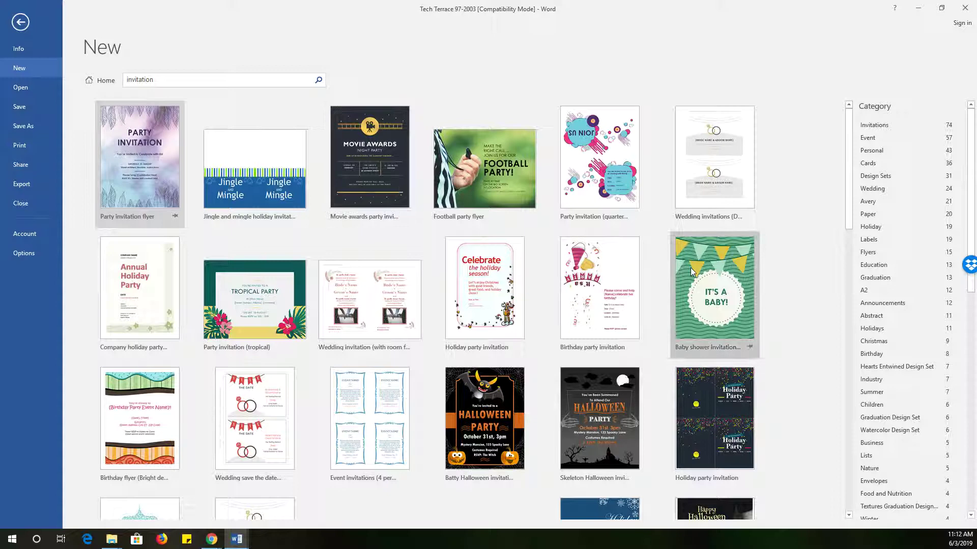
{"action": "left_click", "coordinate": [106, 81]}
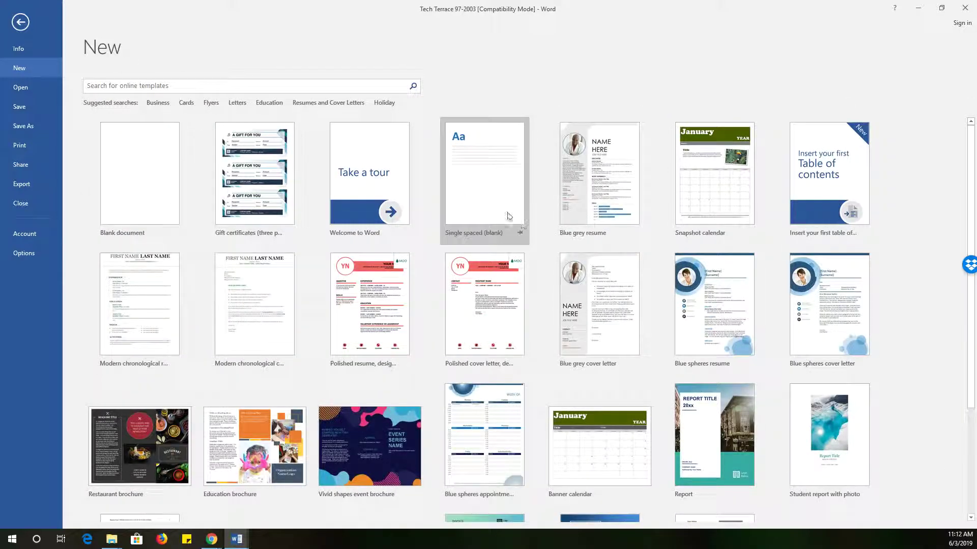
- Create Document2 from the Single spaced (blank) template with paragraph marks visible
{"action": "left_click", "coordinate": [493, 201]}
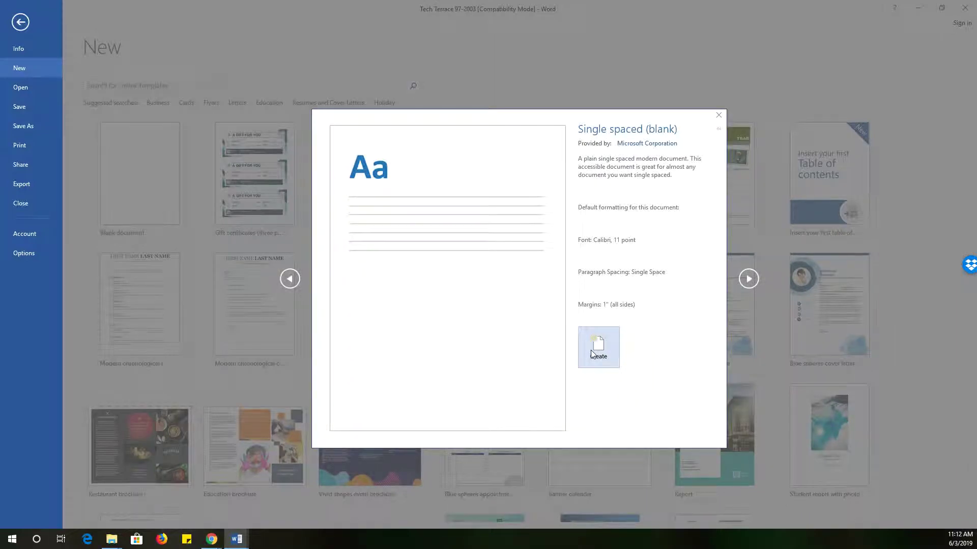
{"action": "left_click", "coordinate": [591, 349]}
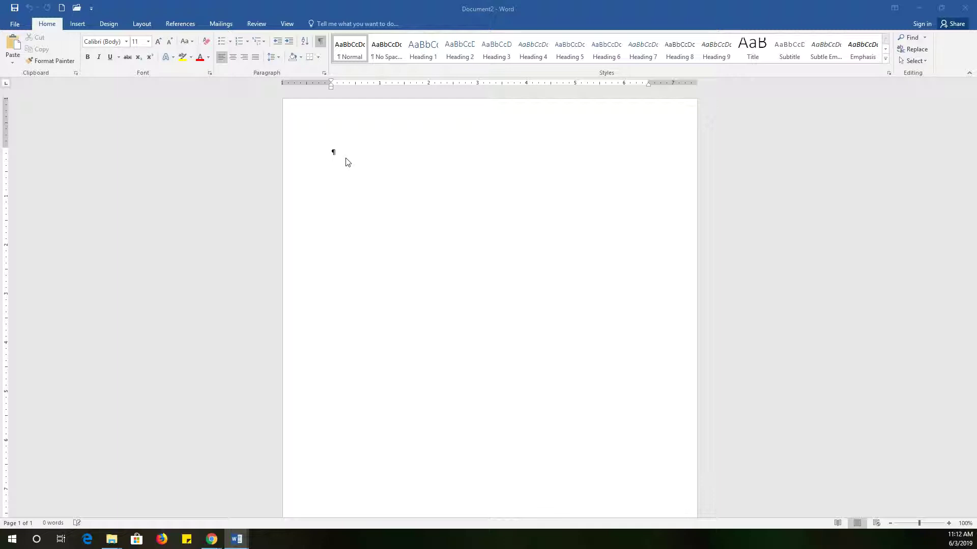
{"action": "left_click", "coordinate": [326, 51]}
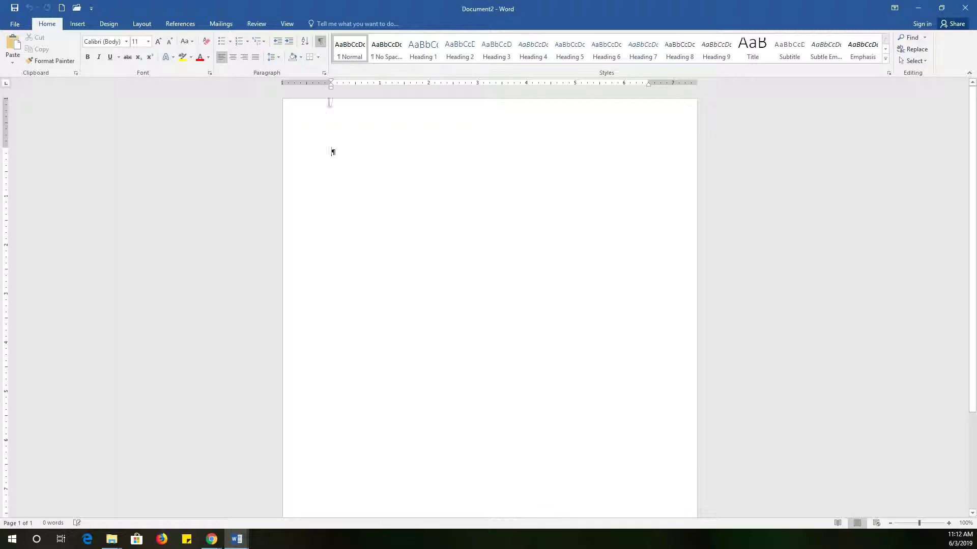
{"action": "key", "text": "ctrl+shift+8"}
{"action": "left_click", "coordinate": [319, 45]}
- Save the empty document as the Word Document 'Welcome Memo' in Word Chapter 1
{"action": "left_click", "coordinate": [23, 25]}
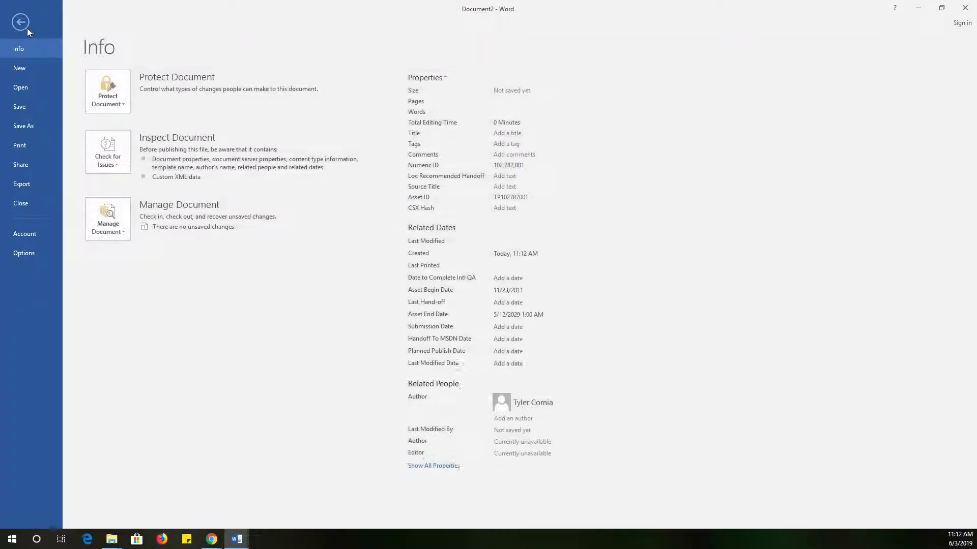
{"action": "left_click", "coordinate": [32, 128]}
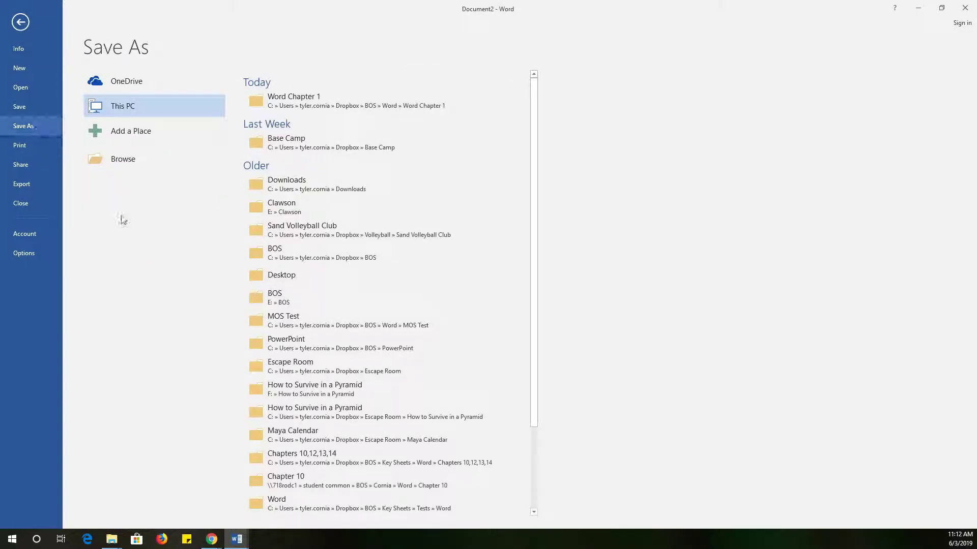
{"action": "left_click", "coordinate": [294, 100]}
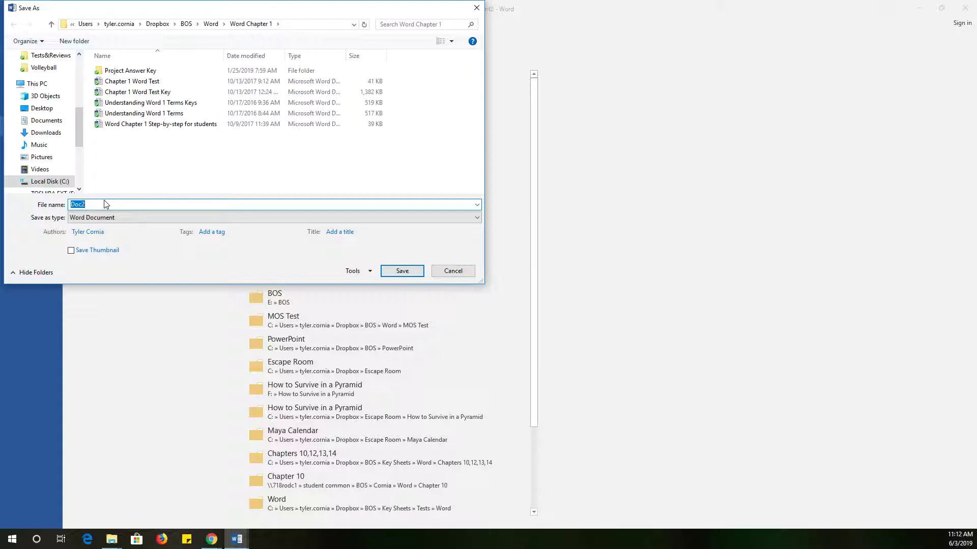
{"action": "type", "text": "Welcome Memo"}
{"action": "left_click", "coordinate": [401, 271]}
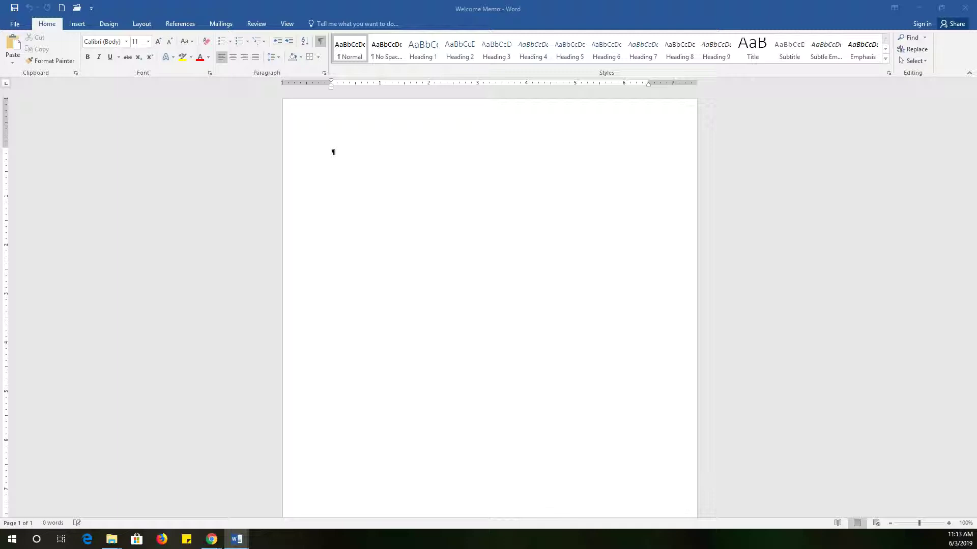
- Paste the Forest Hills memo text at the top, keeping source formatting
{"action": "left_click", "coordinate": [337, 157]}
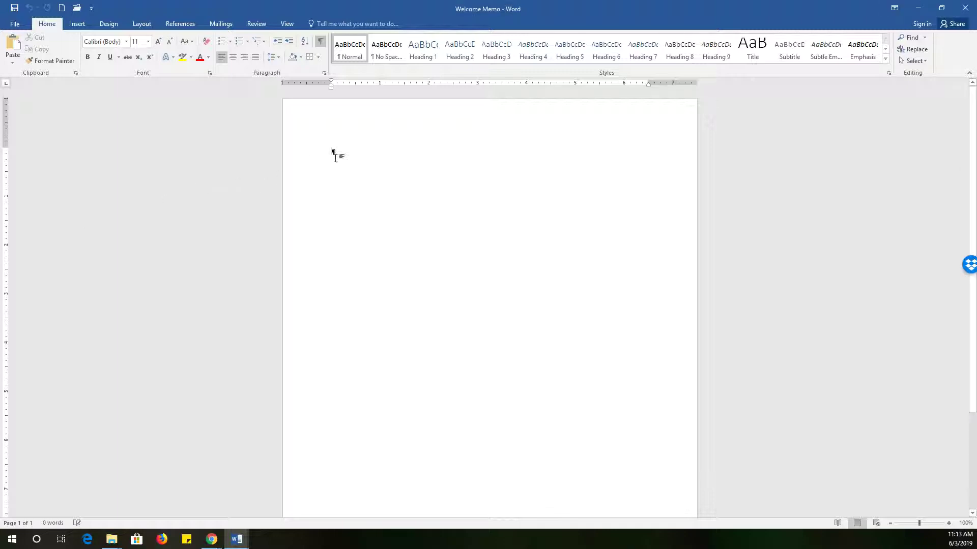
{"action": "right_click", "coordinate": [336, 156]}
{"action": "left_click", "coordinate": [355, 198]}
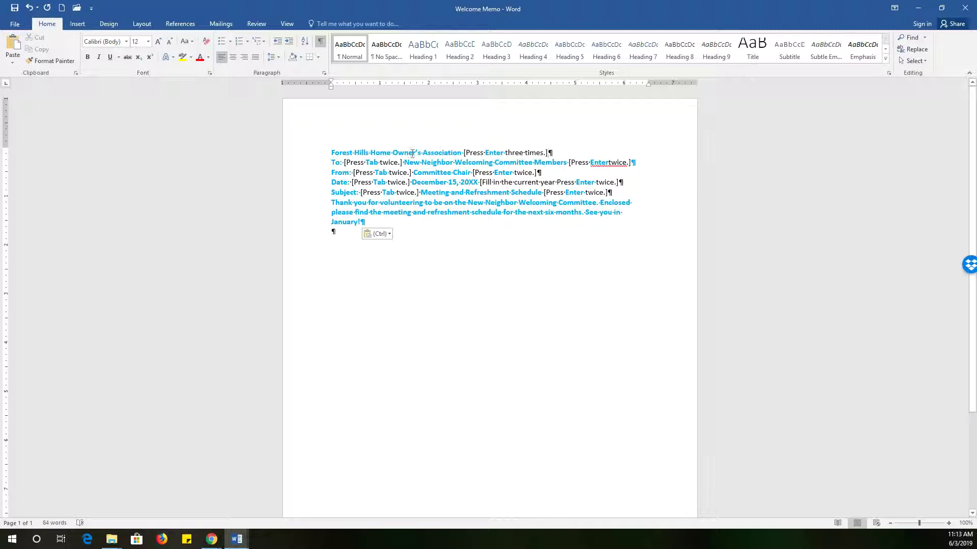
- Add three blank lines after the association name and two after the To line
{"action": "key", "text": "Return"}
{"action": "key", "text": "Return"}
{"action": "key", "text": "Return"}
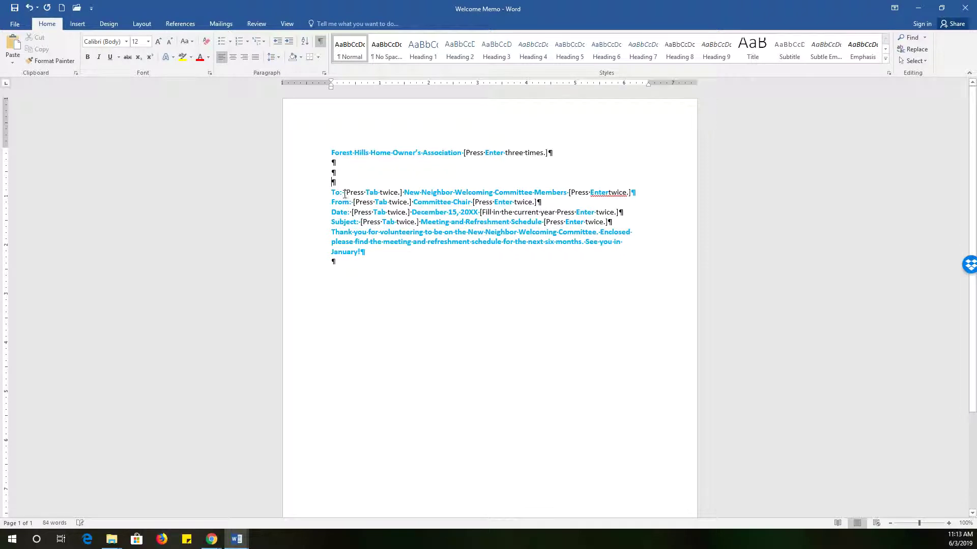
{"action": "left_click", "coordinate": [403, 192]}
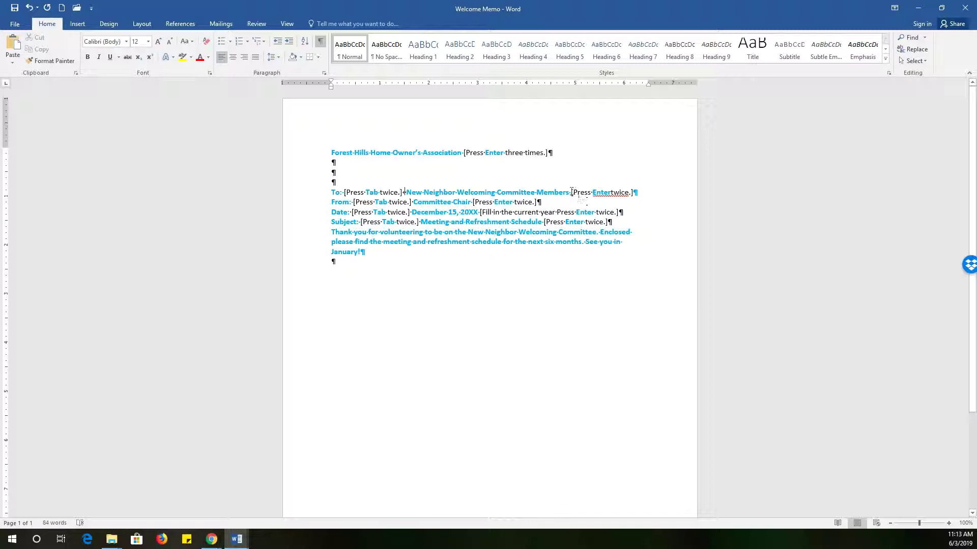
{"action": "left_click", "coordinate": [636, 194]}
{"action": "key", "text": "Return"}
{"action": "key", "text": "Return"}
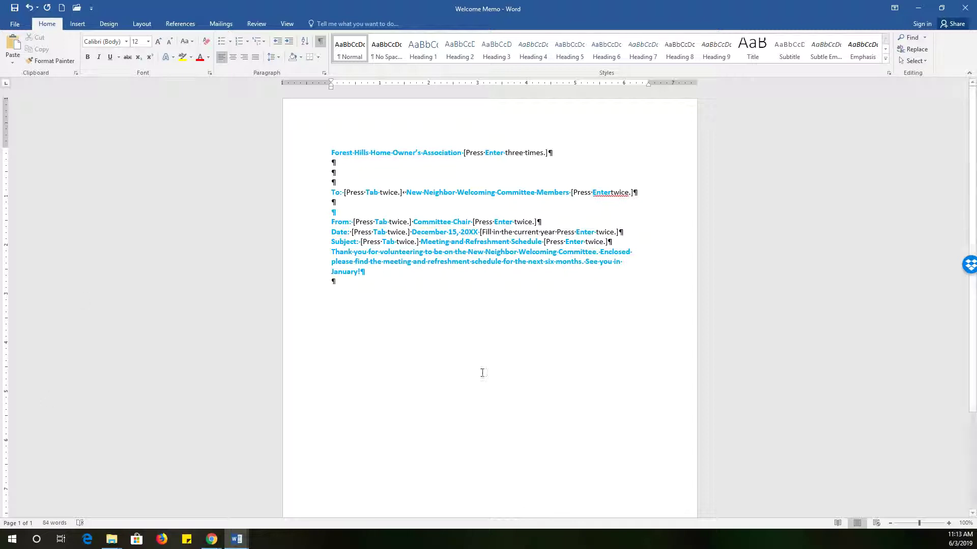
{"action": "left_click", "coordinate": [385, 294]}
- Save the Welcome Memo with its pasted text and new spacing
{"action": "left_click", "coordinate": [17, 11]}
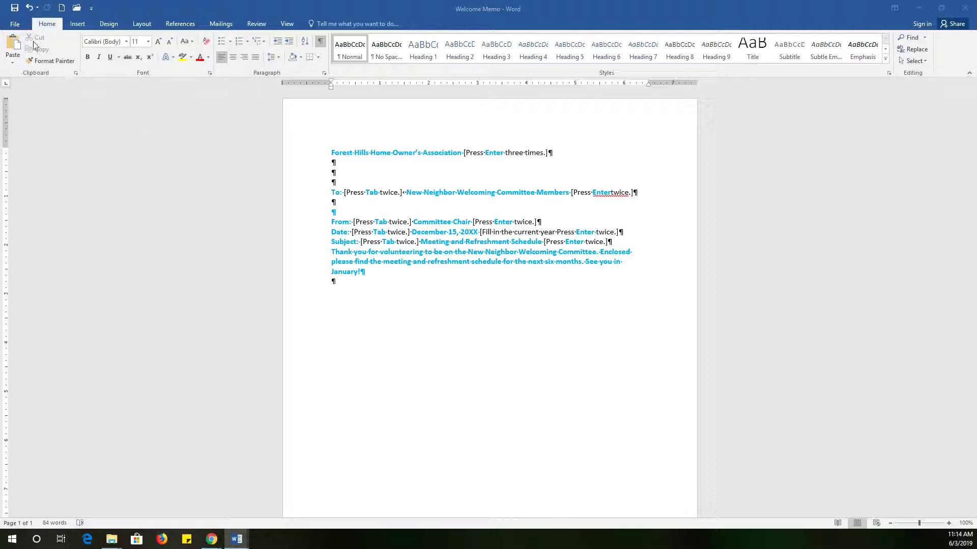
{"action": "left_click", "coordinate": [19, 24]}
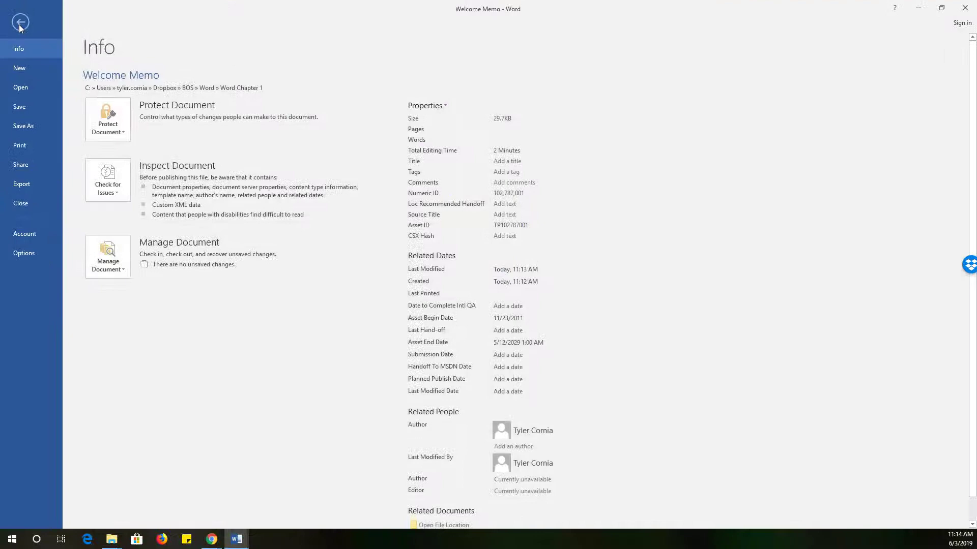
{"action": "left_click", "coordinate": [23, 126]}
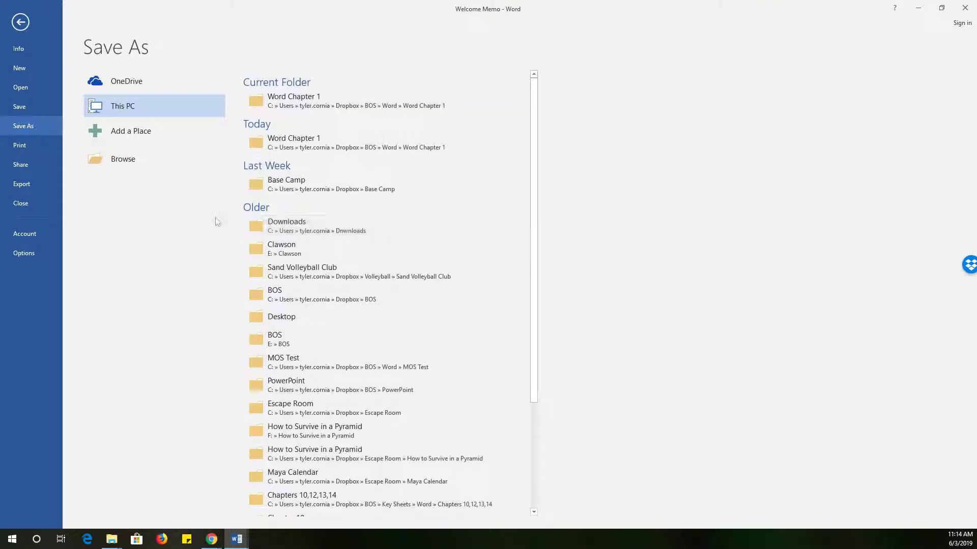
{"action": "left_click", "coordinate": [144, 167]}
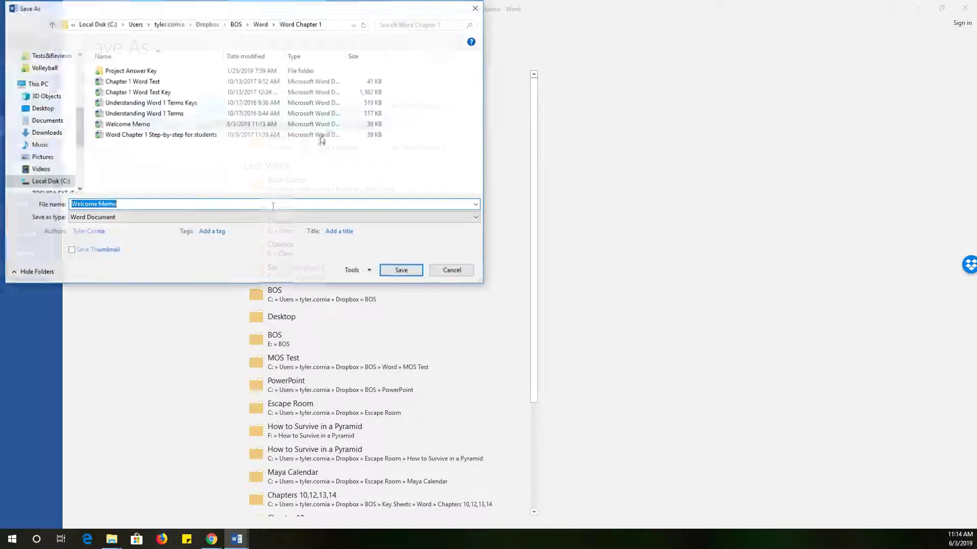
{"action": "left_click", "coordinate": [115, 221]}
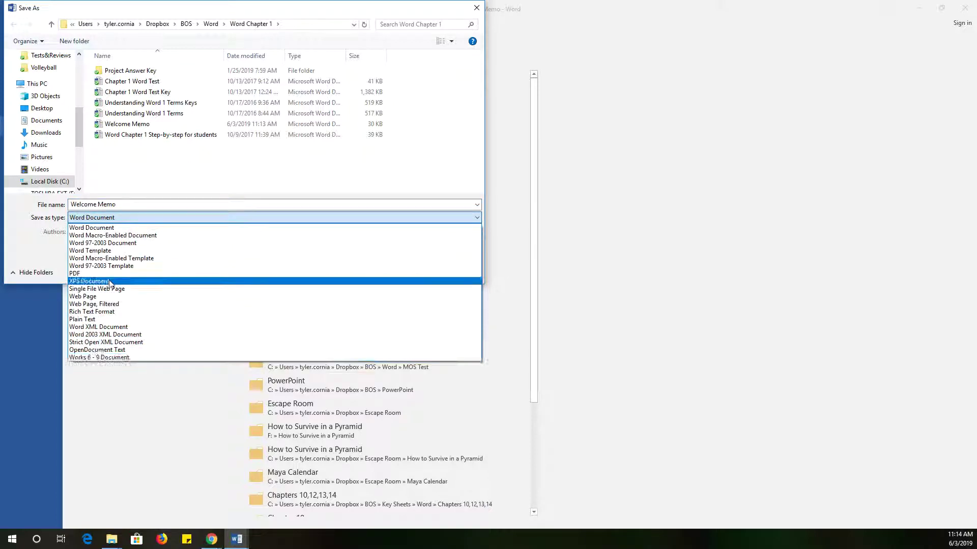
{"action": "left_click", "coordinate": [216, 193]}
{"action": "left_click", "coordinate": [476, 8]}
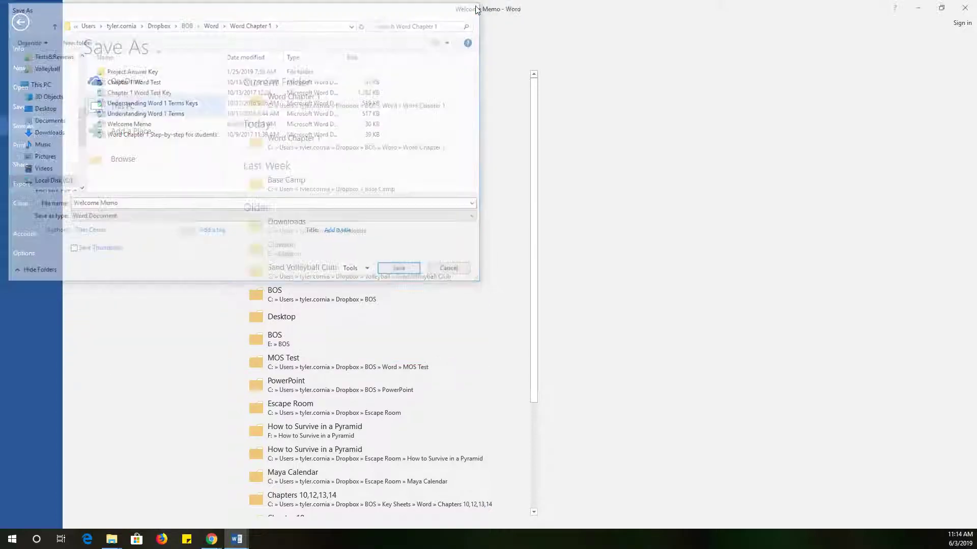
{"action": "left_click", "coordinate": [23, 22]}
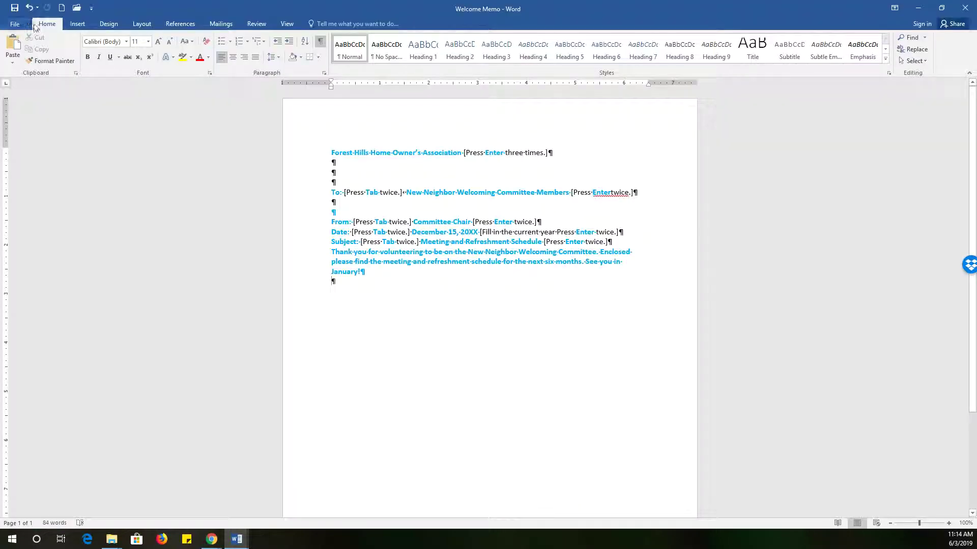
- Go to File > New and browse the template gallery for a new document
{"action": "left_click", "coordinate": [18, 24]}
{"action": "left_click", "coordinate": [20, 68]}
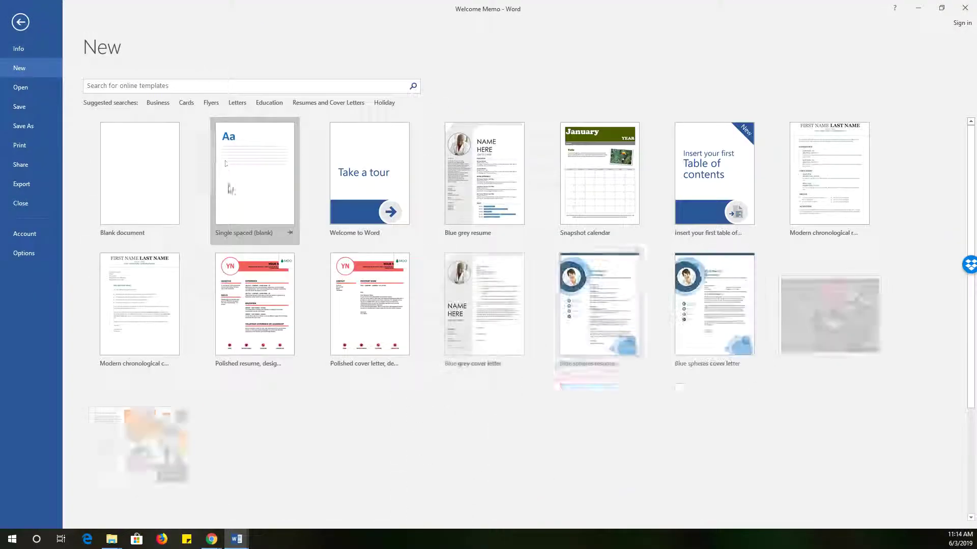
{"action": "scroll", "coordinate": [543, 424], "scroll_direction": "down", "scroll_amount": 2}
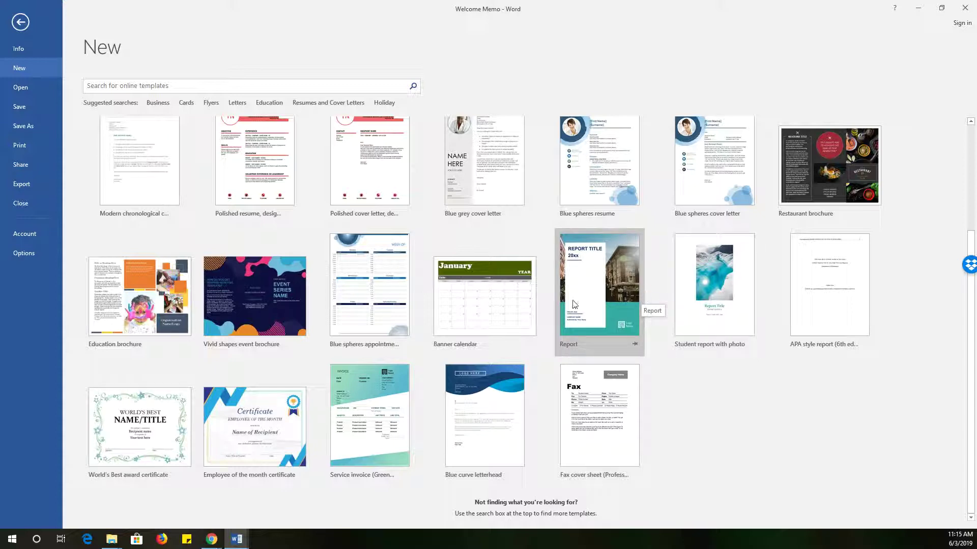
{"action": "scroll", "coordinate": [574, 303], "scroll_direction": "up", "scroll_amount": 3}
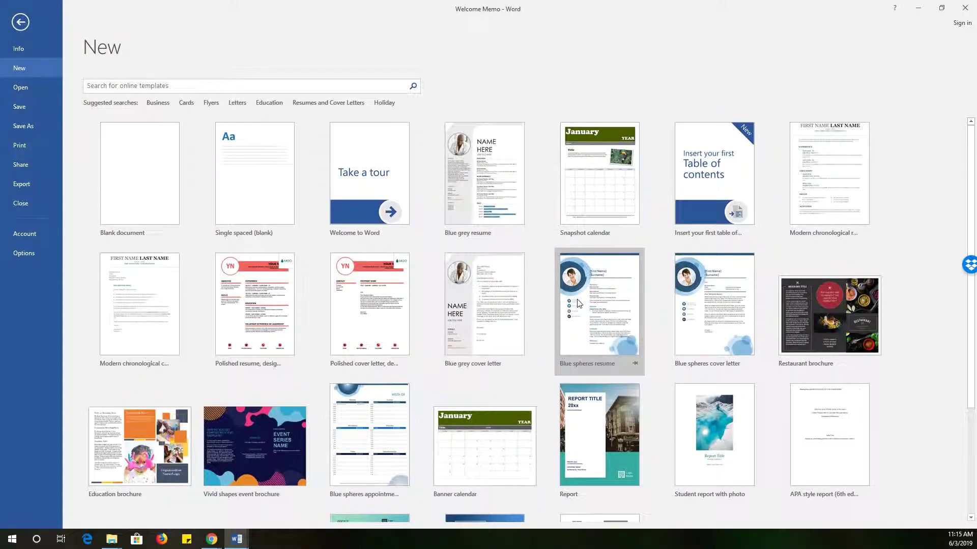